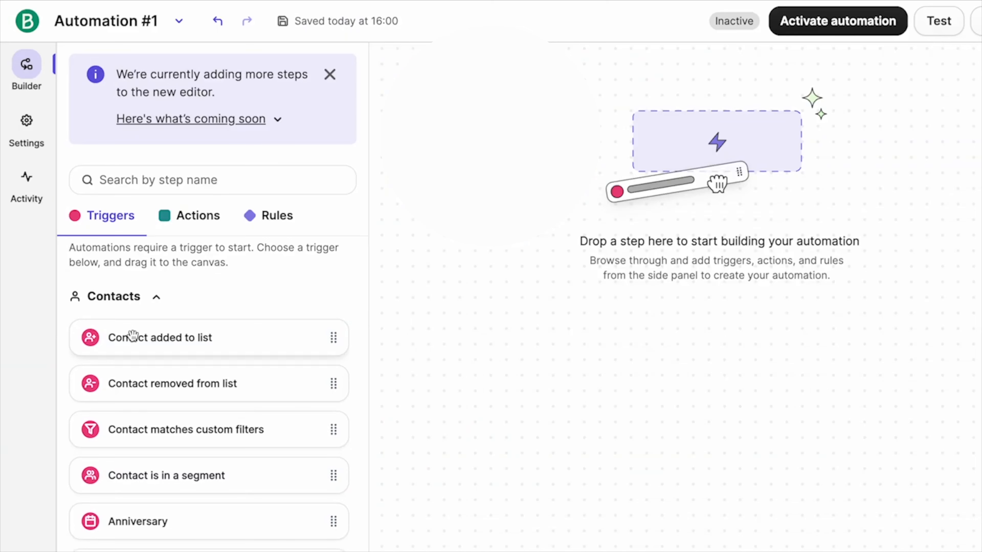
Add a "Contact added to list" trigger to the canvas and assign "Your first list" to it
click(129, 335)
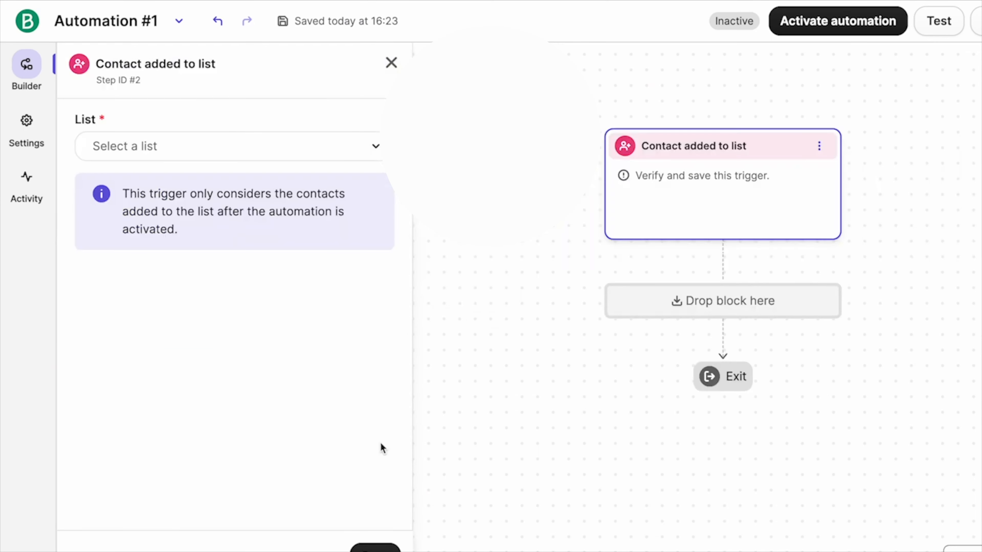
click(187, 147)
click(169, 218)
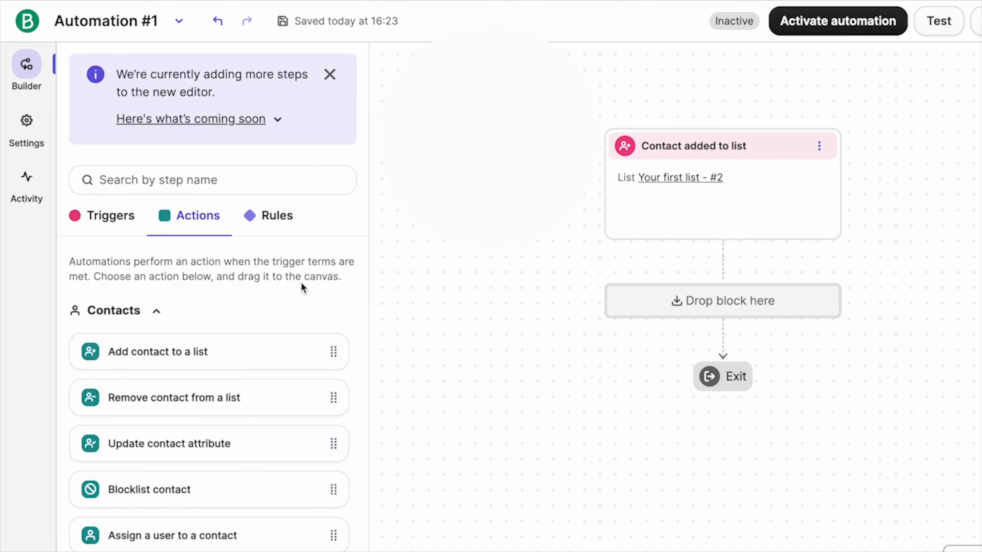
Add a "Send an email" action directly below the "Contact added to list" trigger
scroll(175, 476, down, 10)
scroll(176, 477, up, 10)
scroll(97, 376, down, 15)
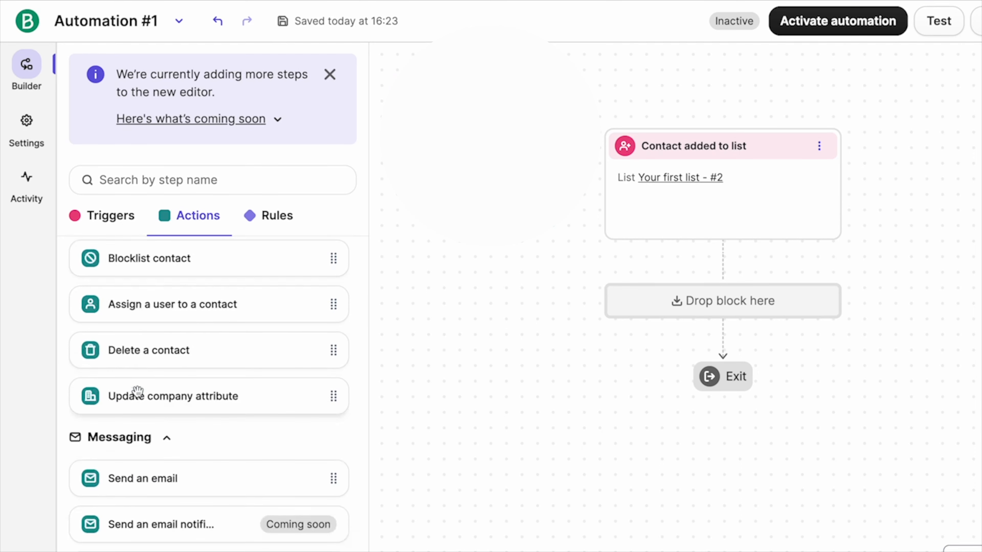
scroll(101, 531, up, 15)
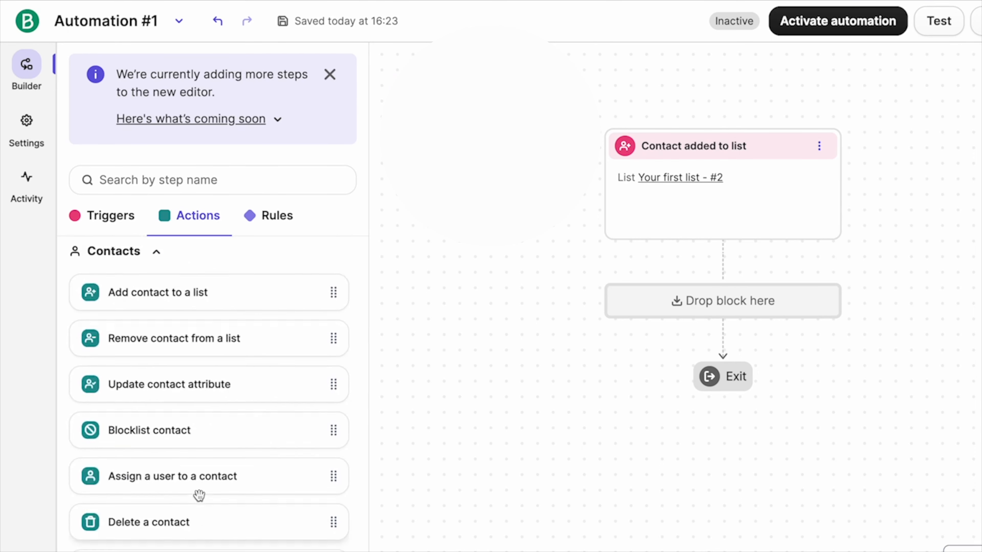
scroll(199, 495, down, 5)
drag(144, 408, 686, 309)
Set the email's subject to "test", fill the next text field with "wbipwnrbwipbne" and save the email action
scroll(171, 357, down, 8)
scroll(171, 360, up, 1)
click(169, 362)
text(test)
scroll(167, 378, down, 1)
click(165, 393)
text(wbipwnrbwipbne)
scroll(83, 263, down, 6)
scroll(140, 307, down, 2)
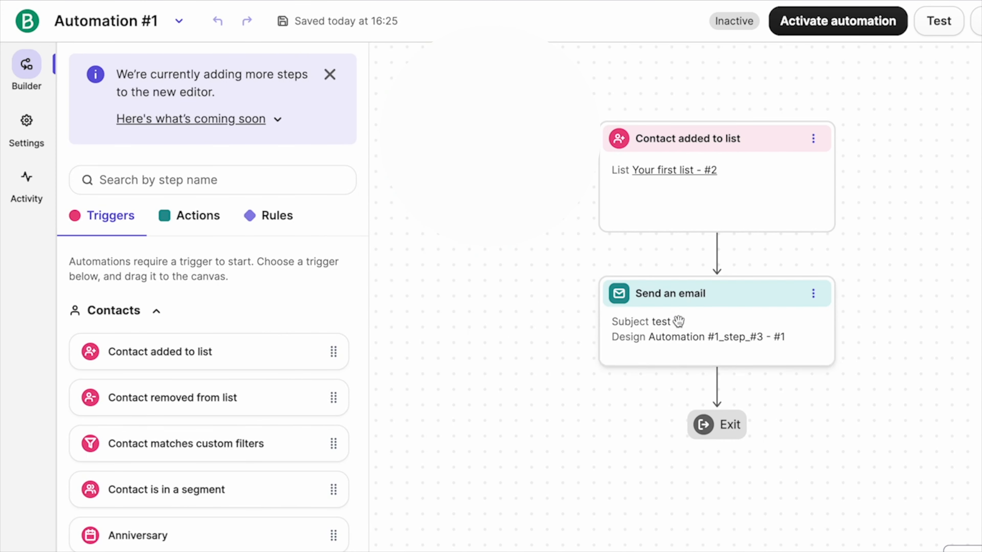
Add another action block below the "Send an email" step
click(198, 217)
scroll(155, 456, down, 8)
drag(131, 443, 712, 387)
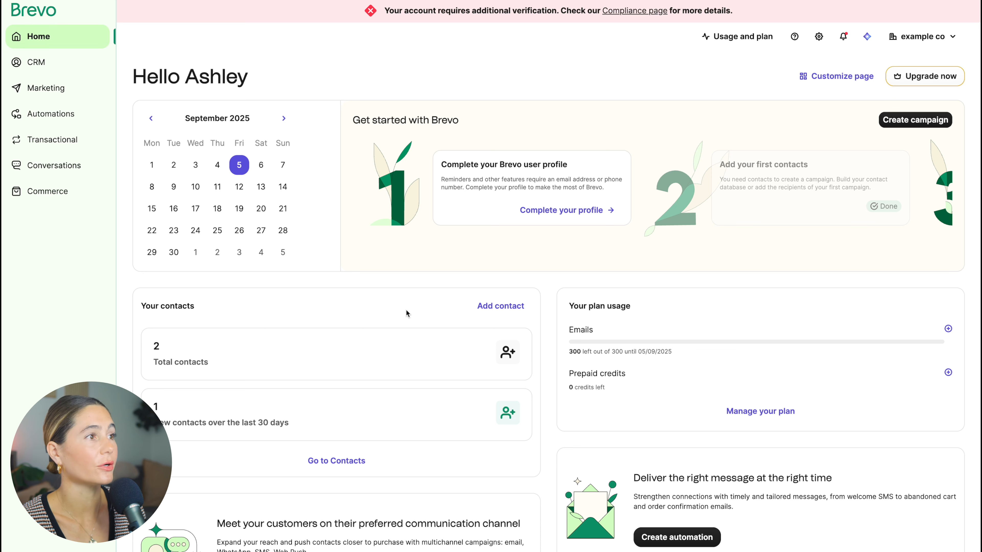
Look over the home dashboard and examine the CRM's contacts, lists and segments pages
scroll(717, 199, down, 1)
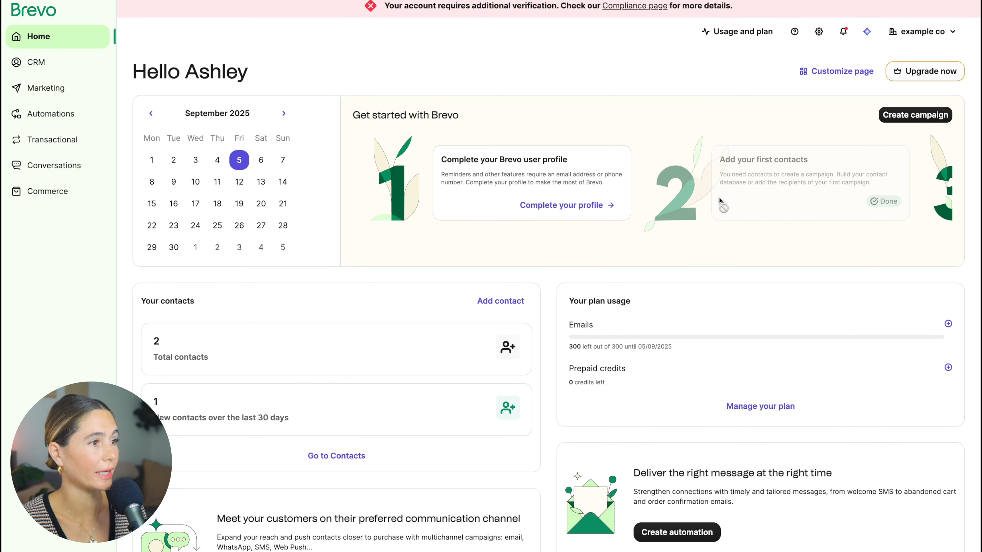
click(59, 67)
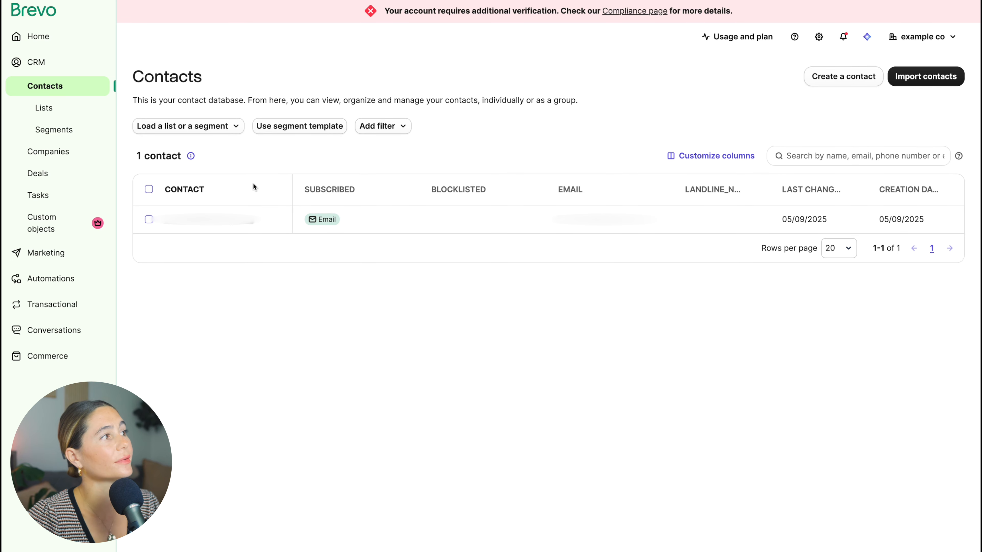
click(66, 113)
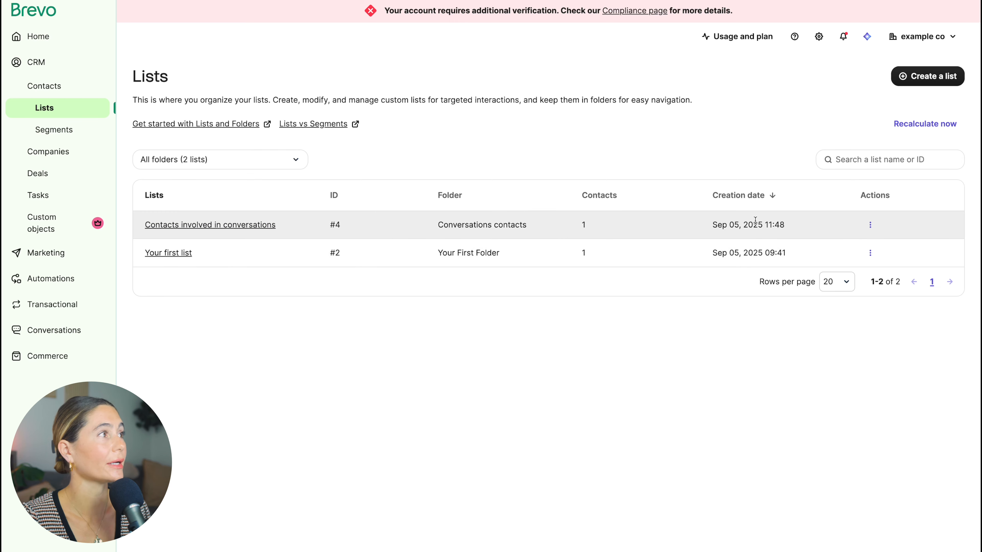
click(46, 130)
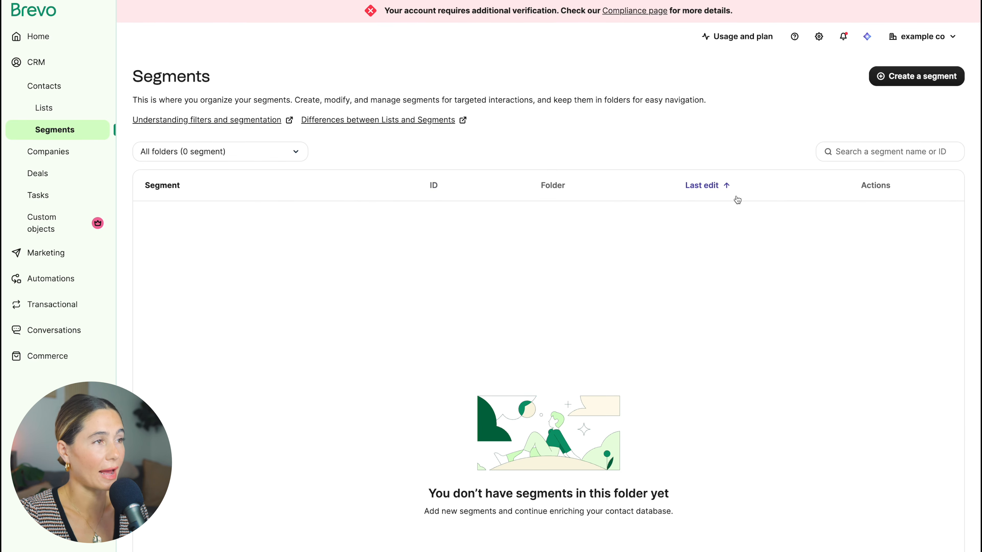
scroll(702, 141, down, 1)
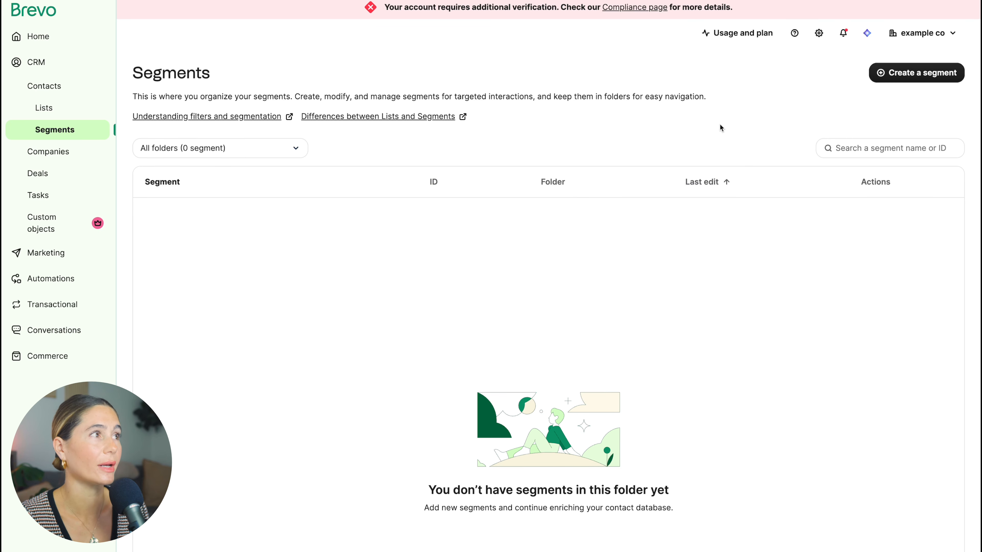
scroll(727, 124, up, 1)
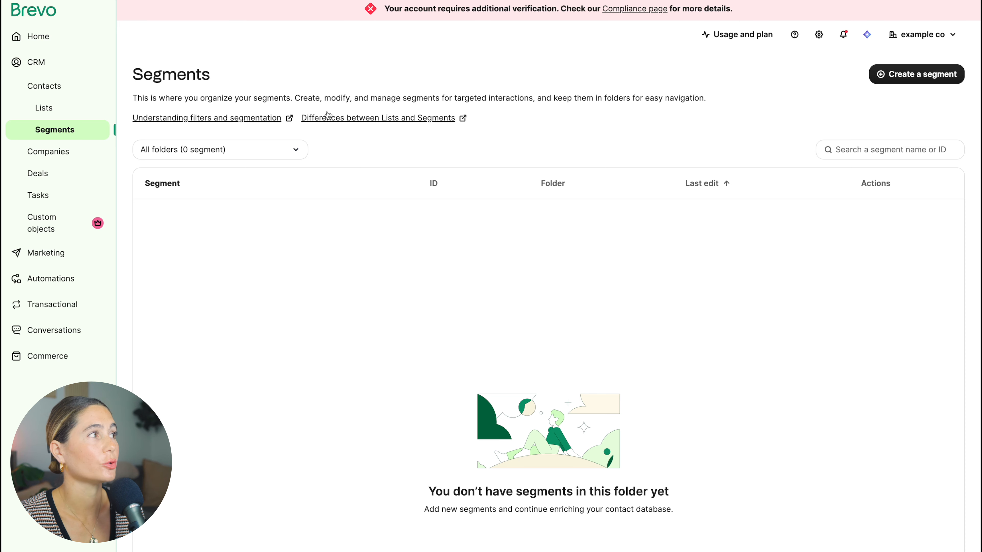
Examine the CRM's companies, deals and tasks sections
click(68, 154)
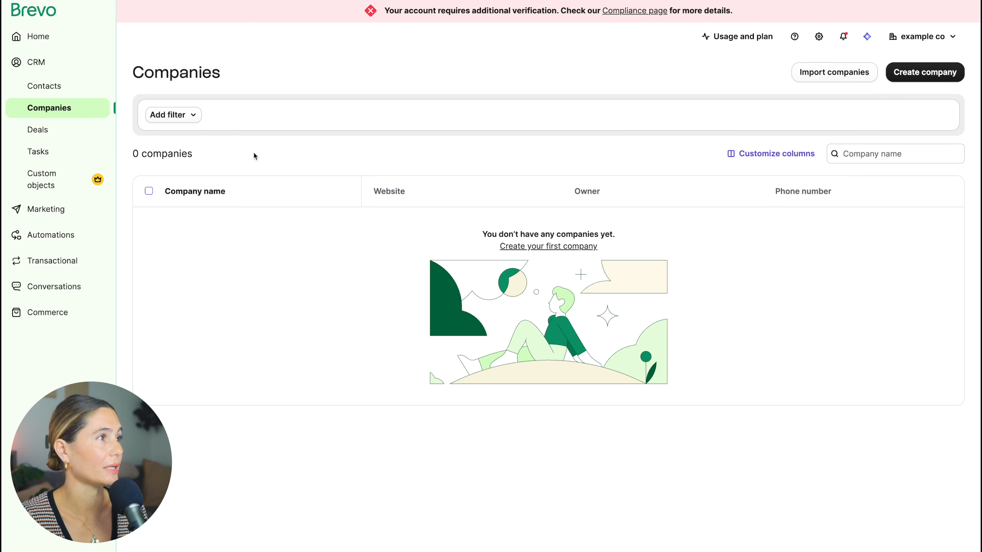
click(53, 137)
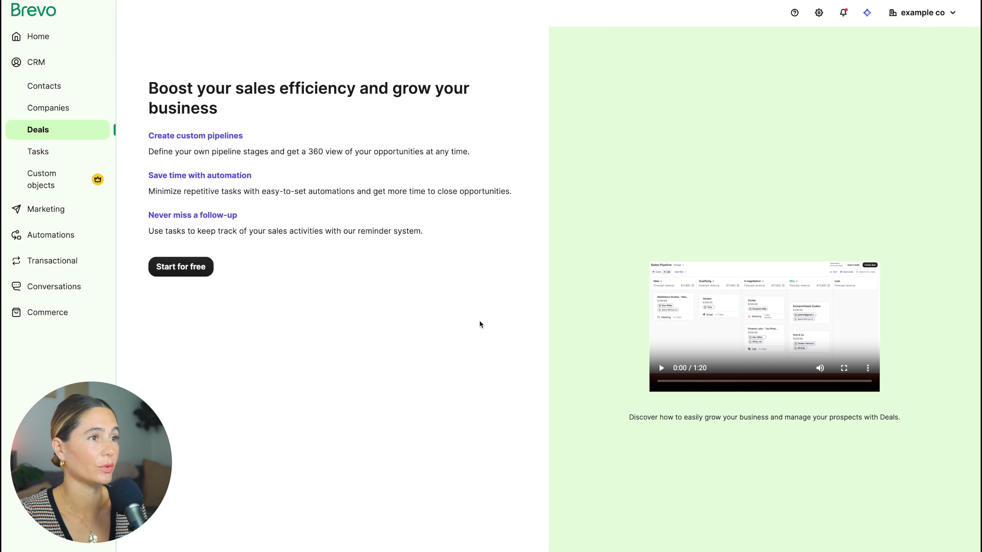
click(39, 157)
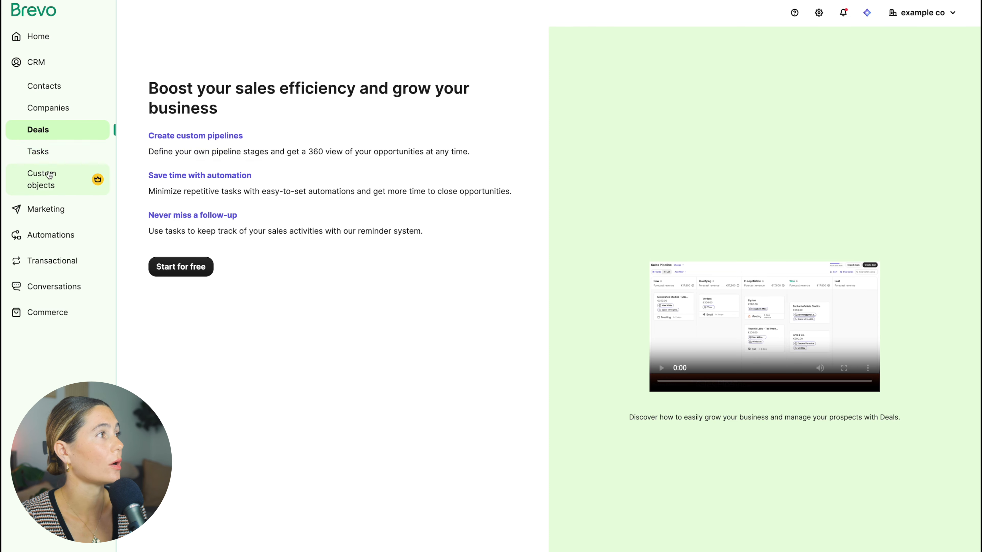
Examine the marketing statistics for campaigns and conversions, then check the email templates and forms sections
click(44, 209)
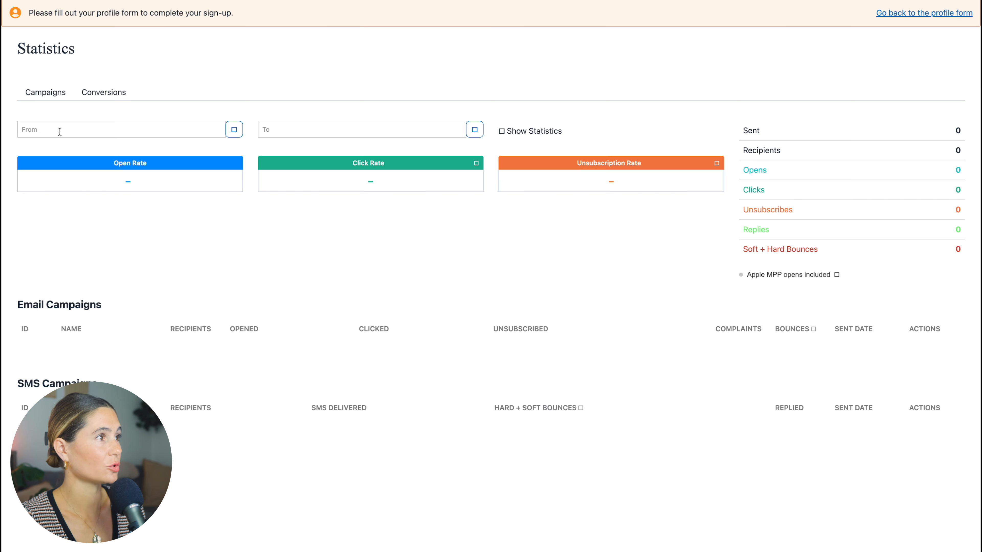
click(49, 127)
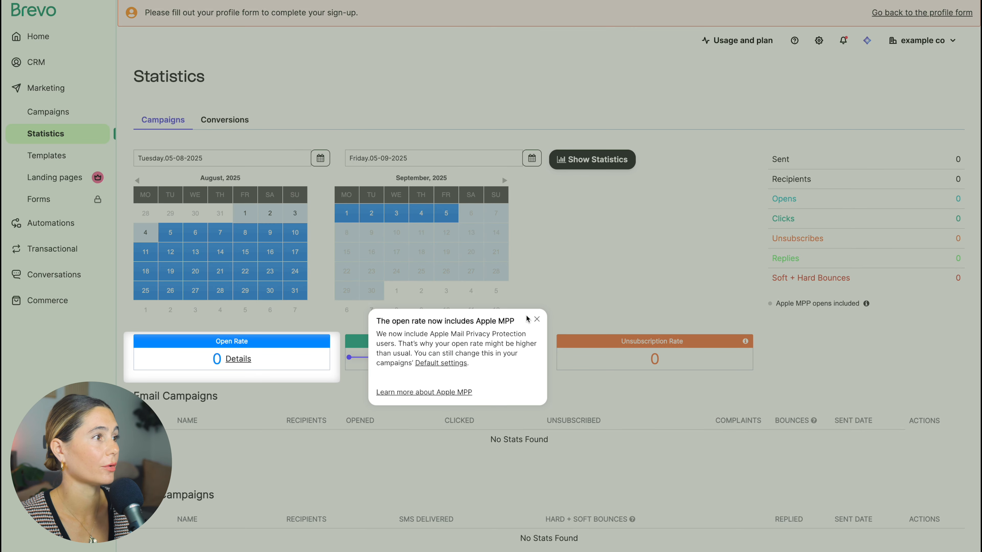
click(538, 319)
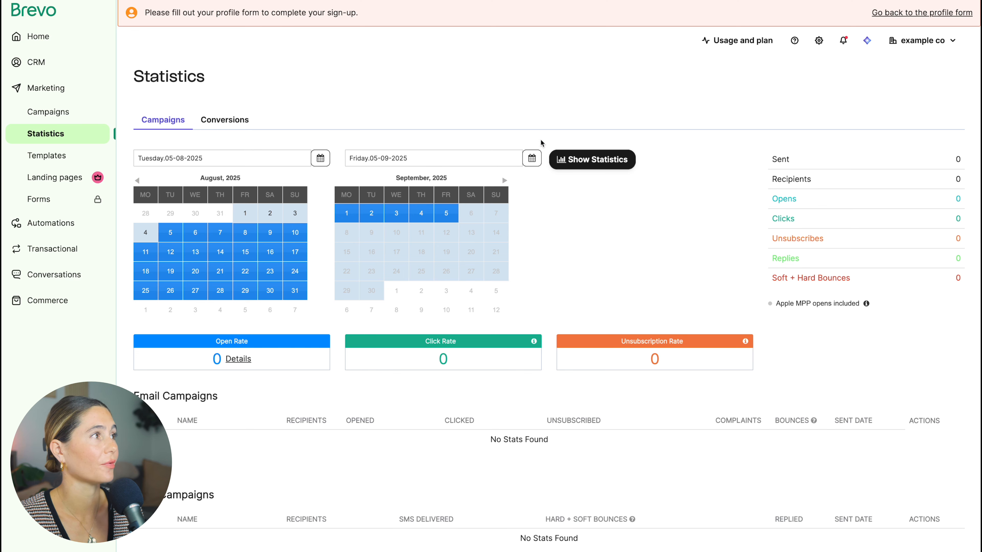
click(225, 121)
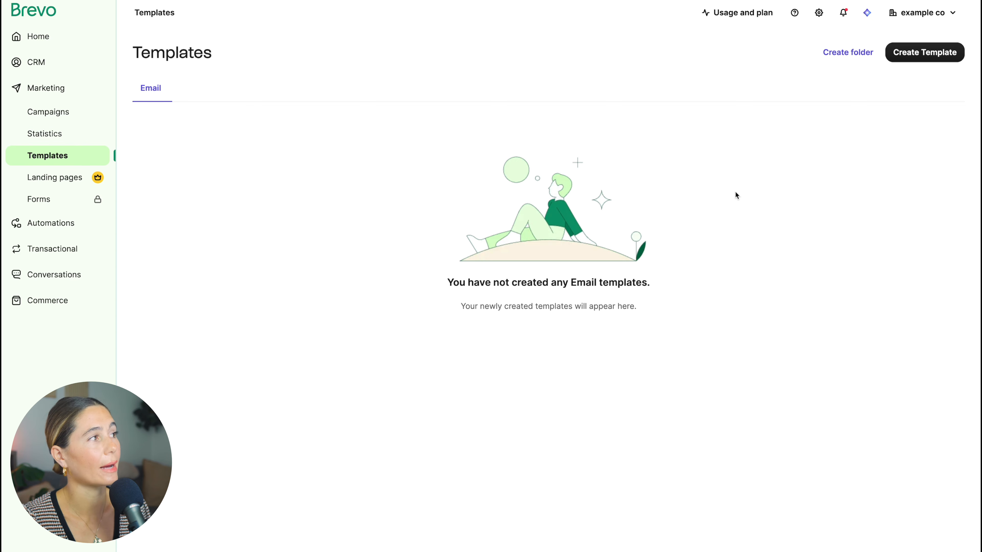
click(54, 200)
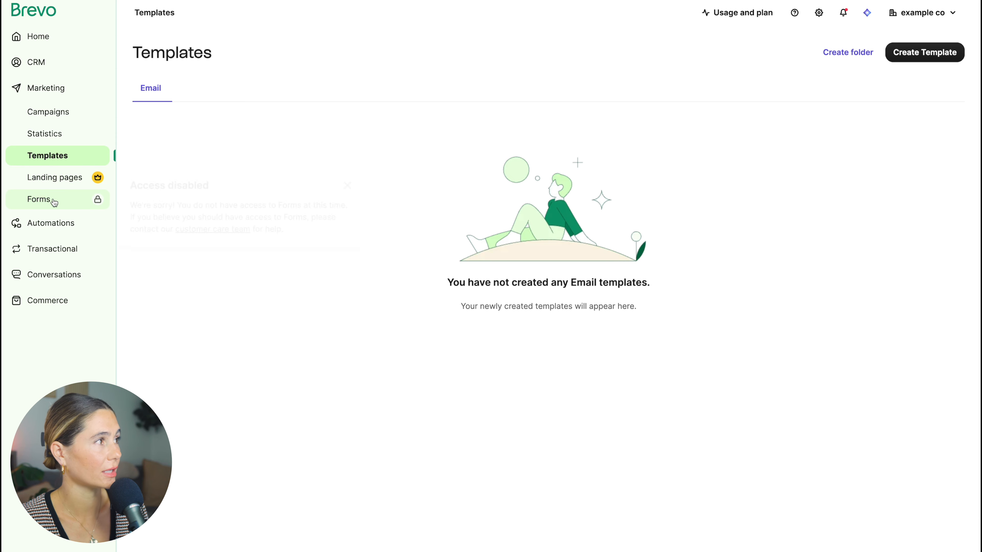
Examine the automations, transactional, conversations and commerce sections, then return to the home dashboard
click(67, 223)
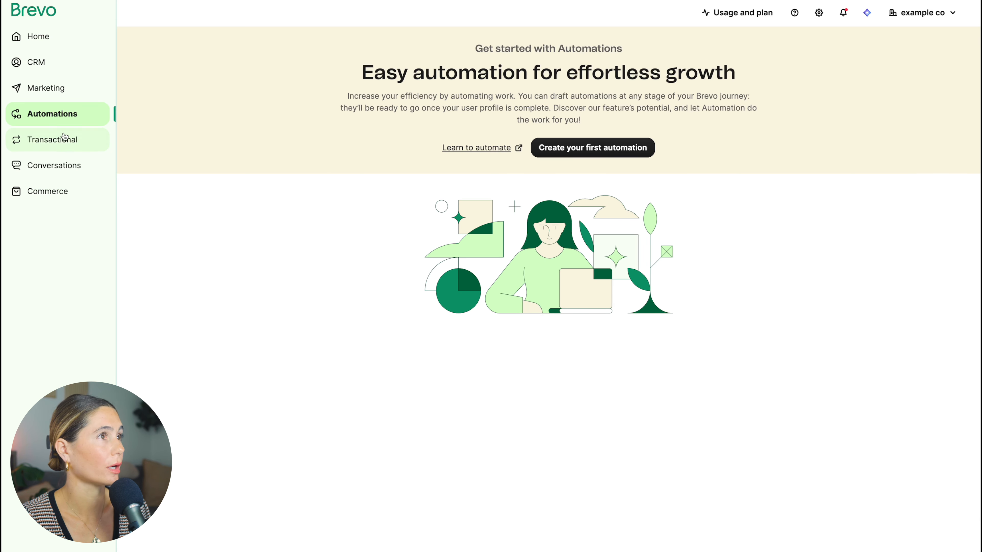
click(55, 139)
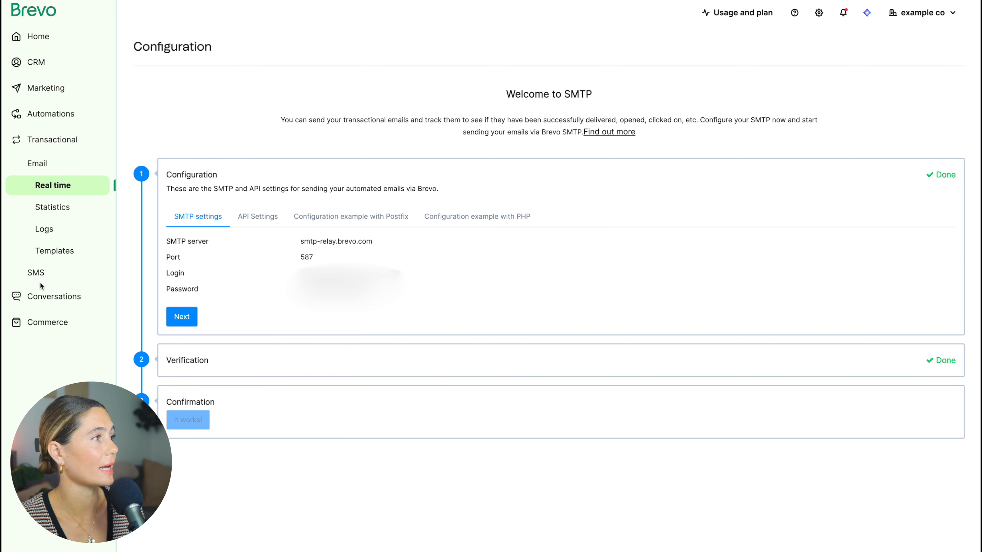
click(42, 296)
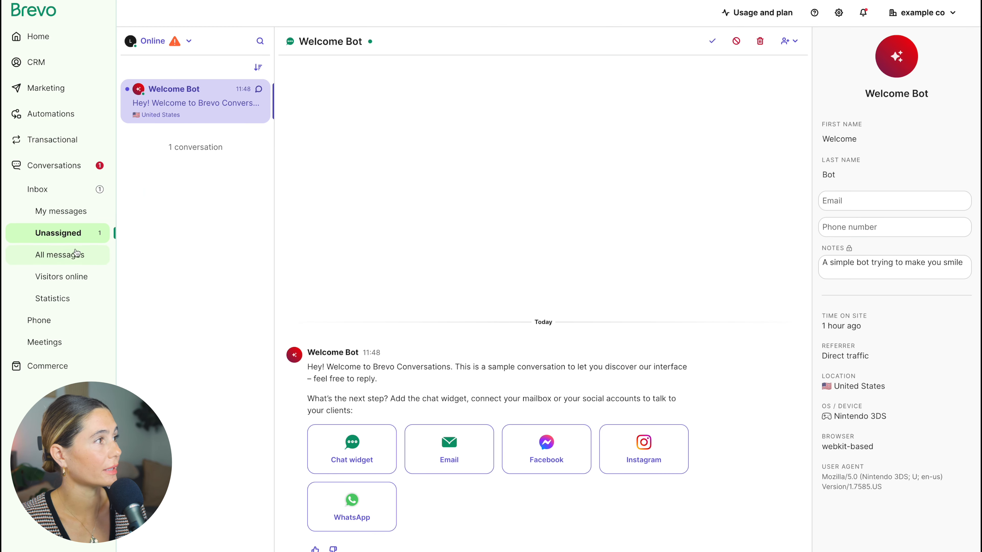
click(46, 366)
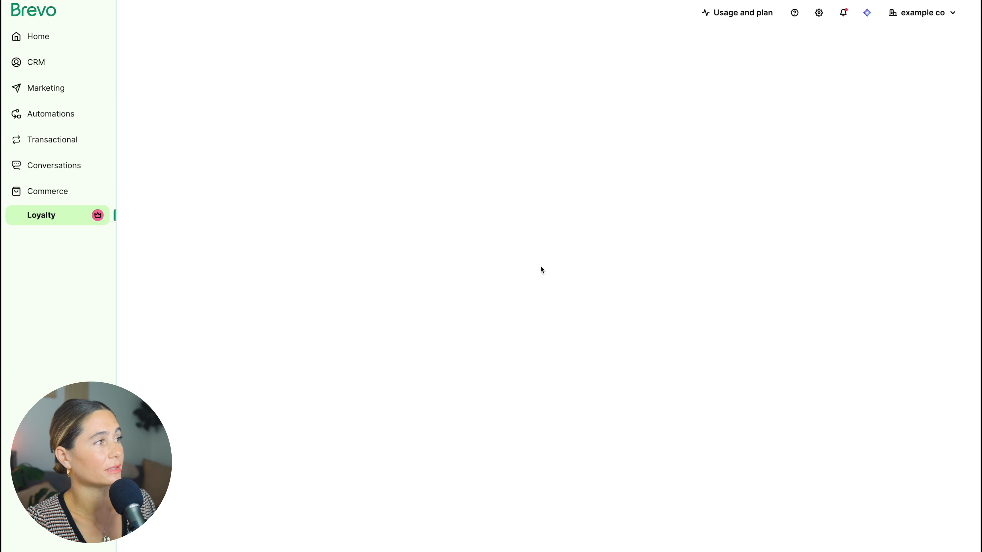
click(15, 33)
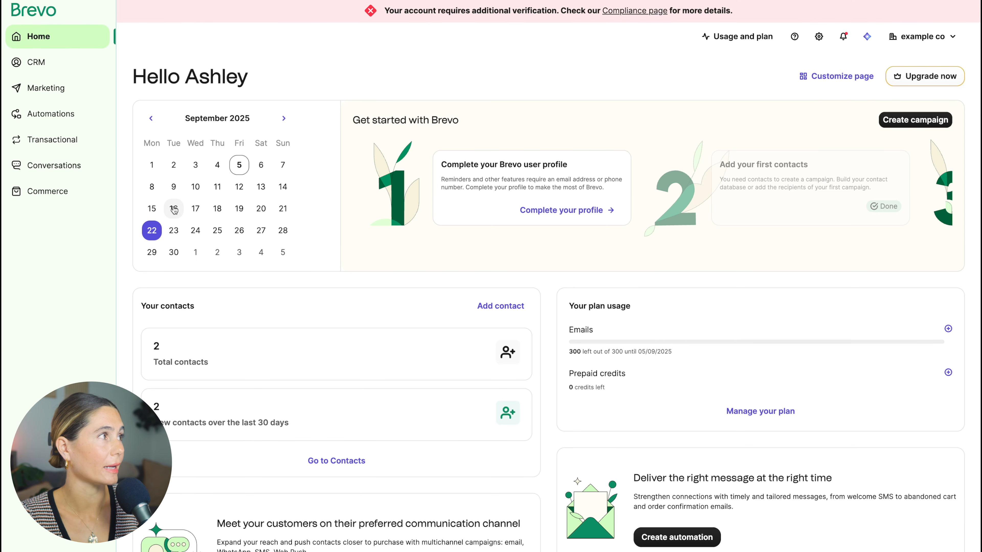
Create a first automation from the prebuilt "Welcome message" template and dismiss the drag-and-drop introduction
click(68, 115)
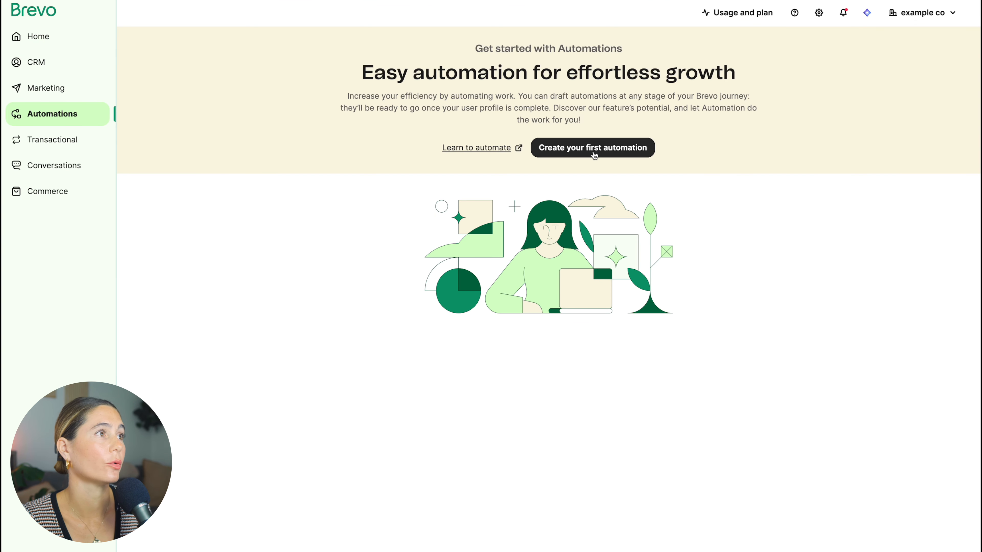
click(594, 156)
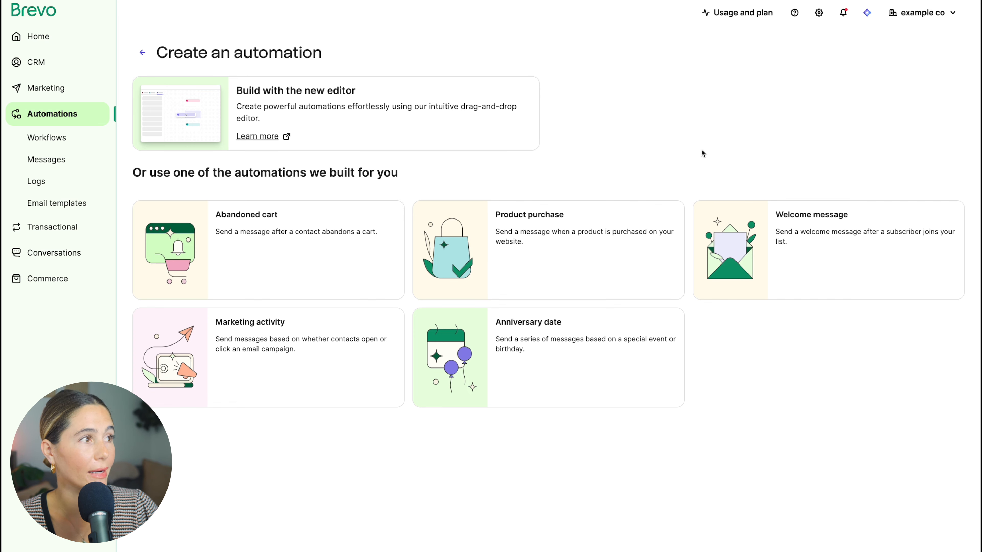
click(845, 275)
click(751, 492)
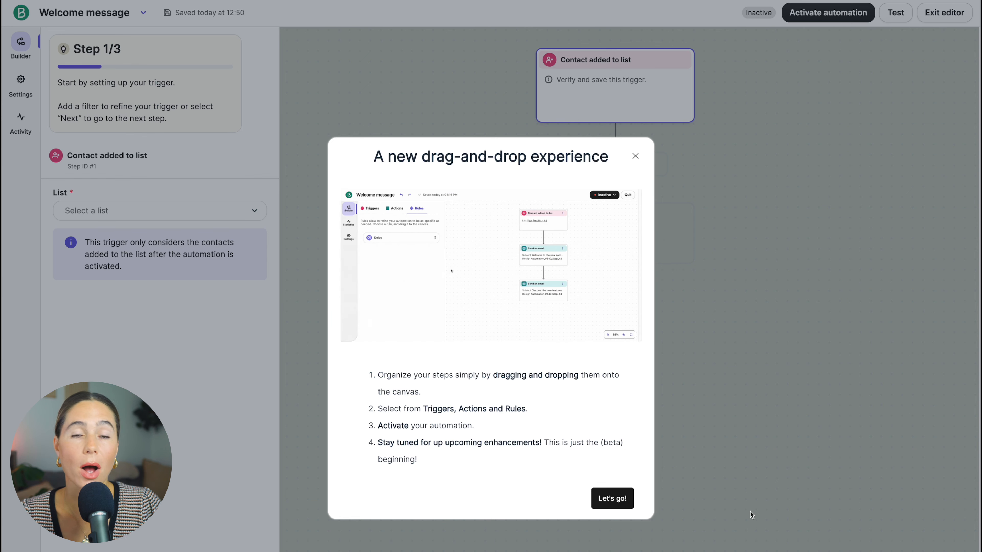
click(750, 512)
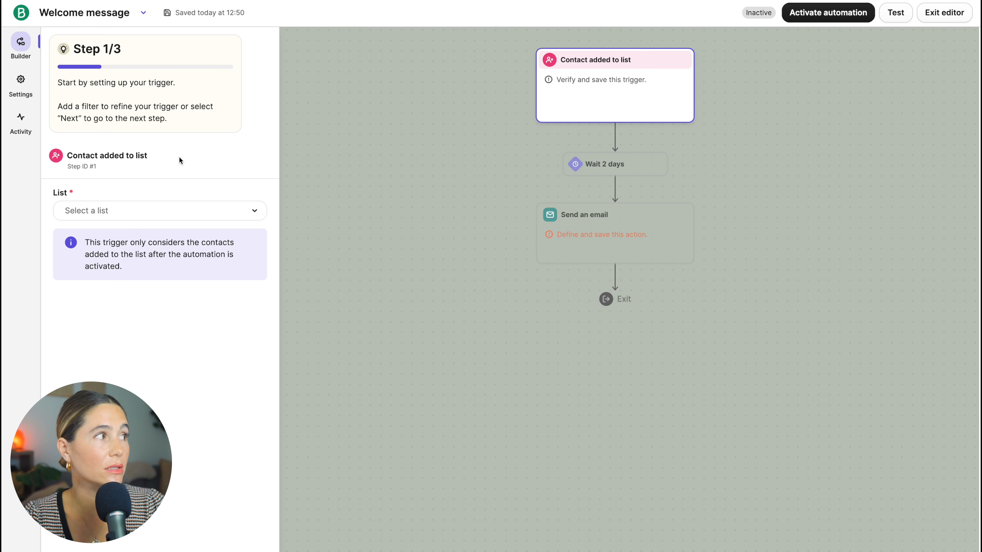
Create the contact list "Email newsletter sign up" in "Your First Folder" and use it for the "Contact added to list" trigger
click(169, 209)
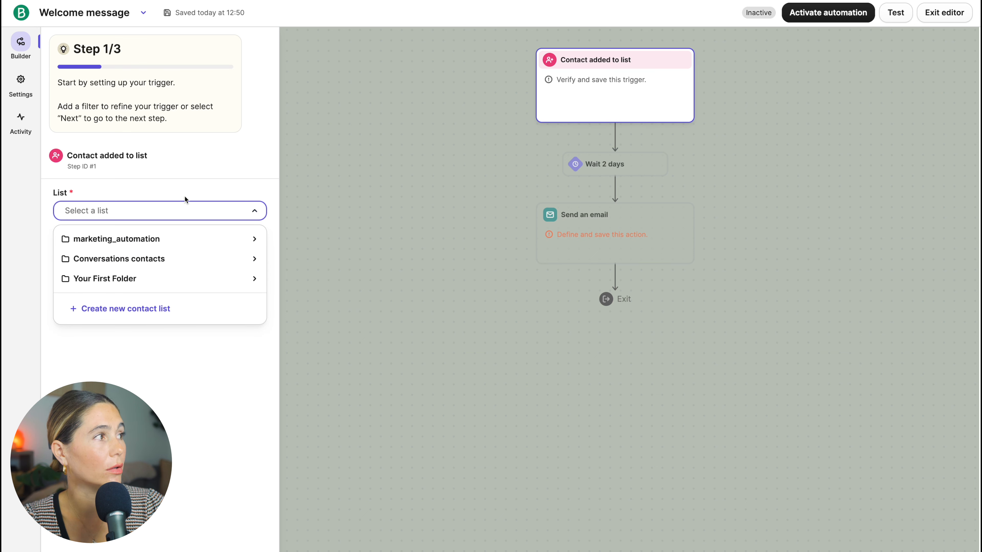
click(215, 201)
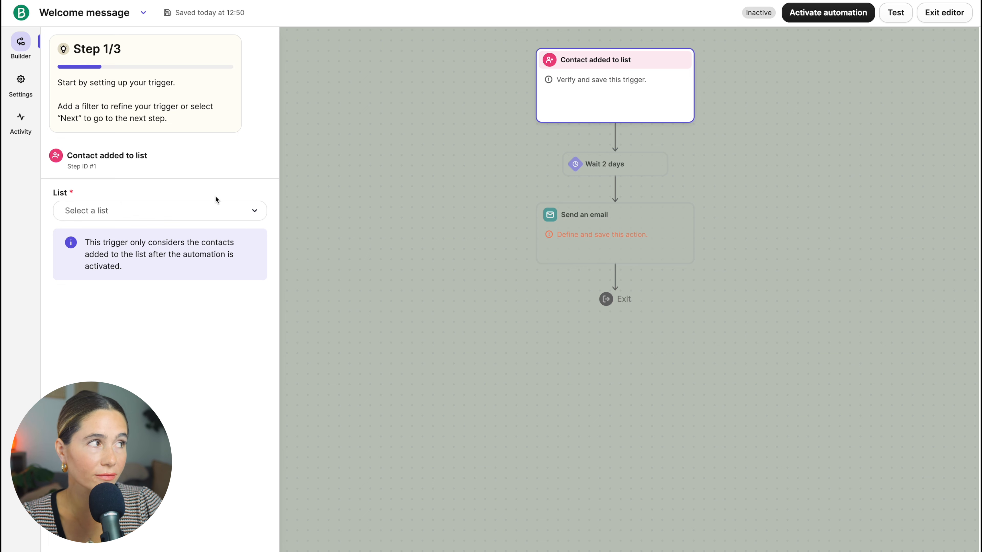
click(147, 217)
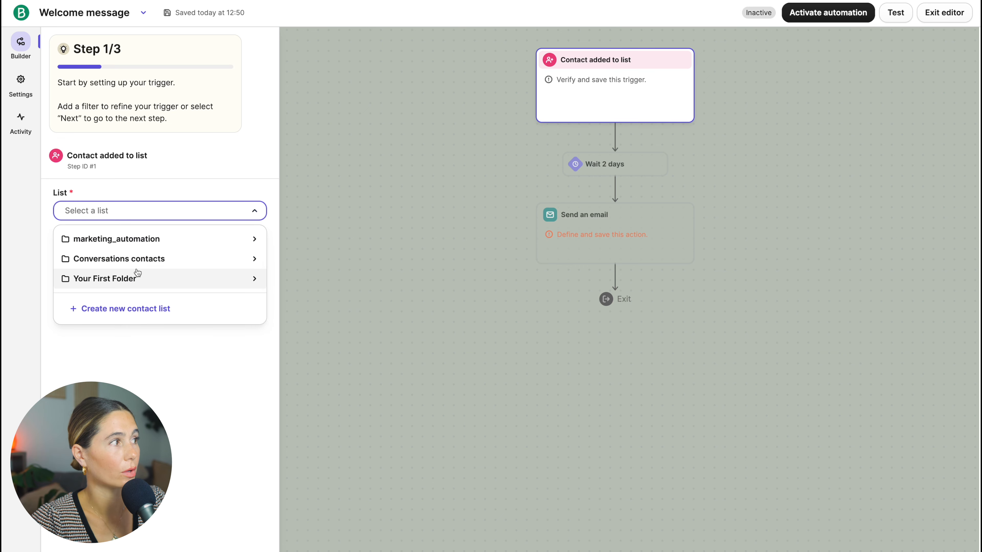
click(147, 308)
click(859, 80)
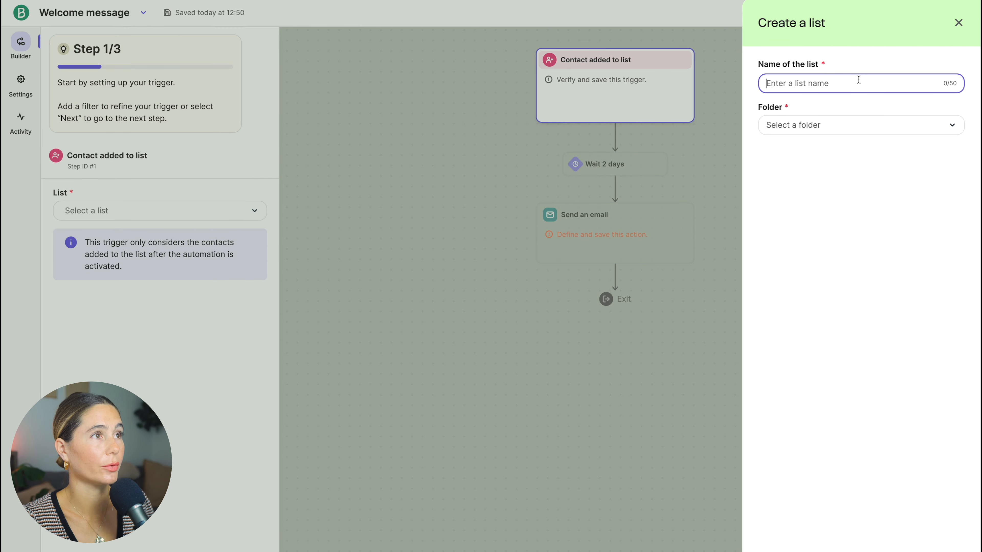
text(Email newsletter sign up)
click(866, 125)
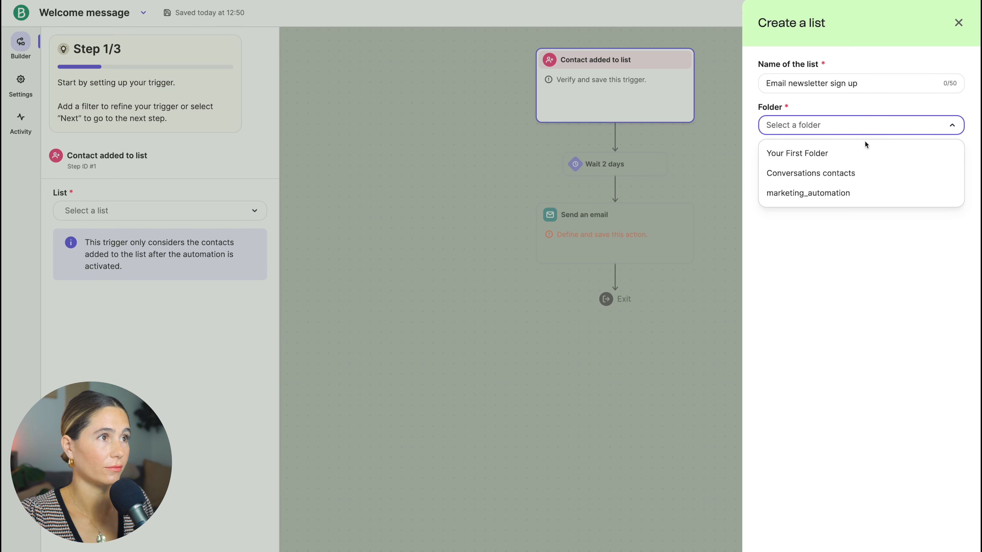
click(866, 152)
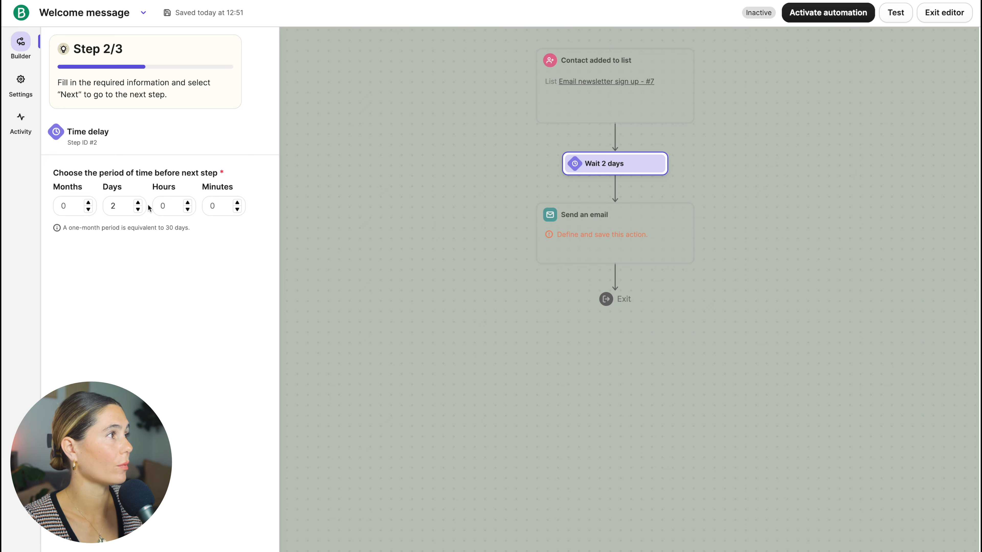
Set the time delay before the welcome email to 0 days and 7 minutes
click(138, 209)
click(138, 209)
click(210, 205)
text(6)
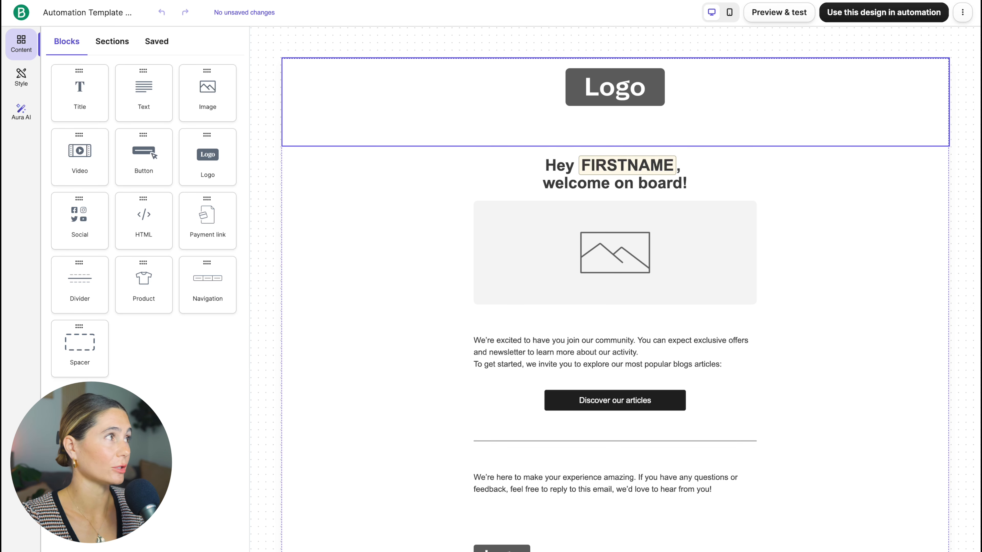
Add a button block above the email's introductory text and a video block below the divider
click(24, 79)
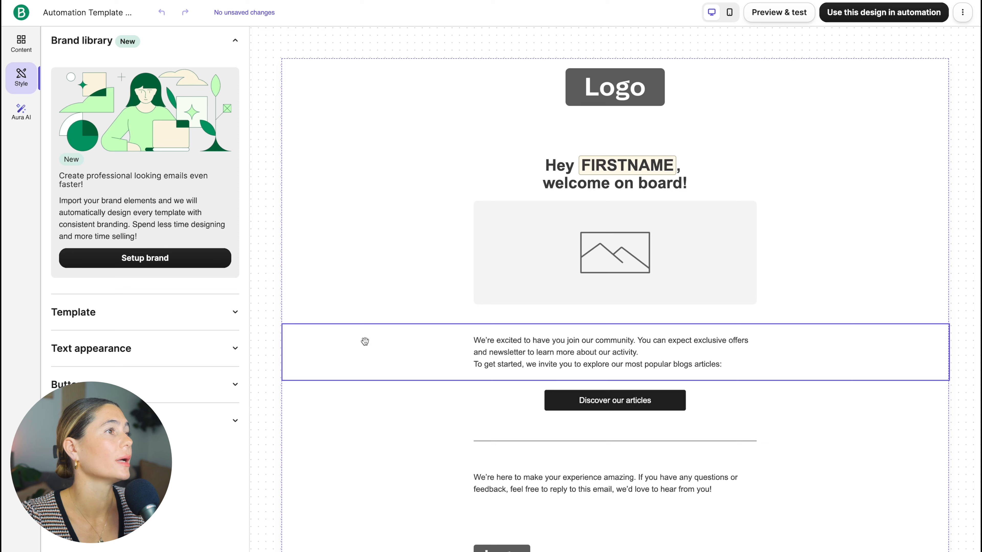
click(17, 52)
scroll(699, 302, down, 1)
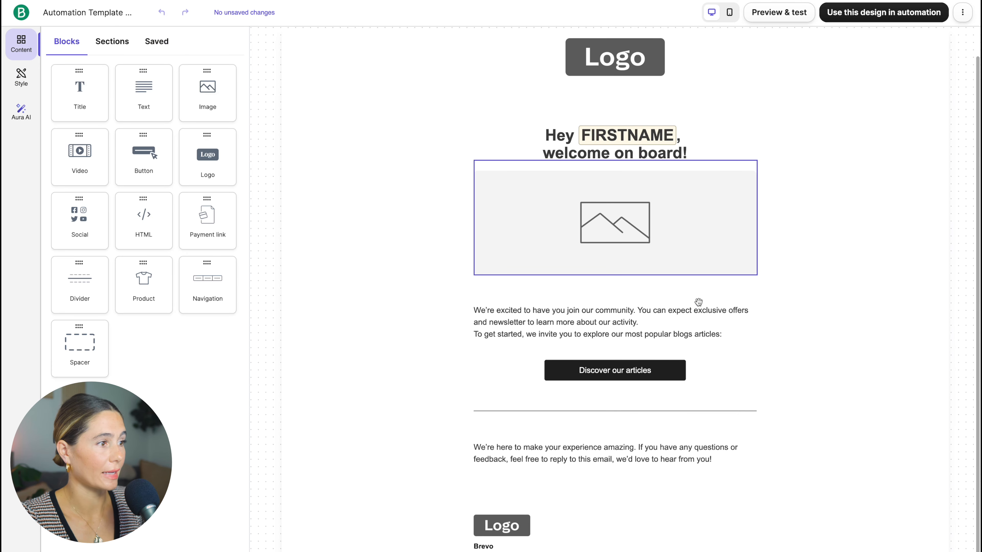
scroll(698, 302, up, 1)
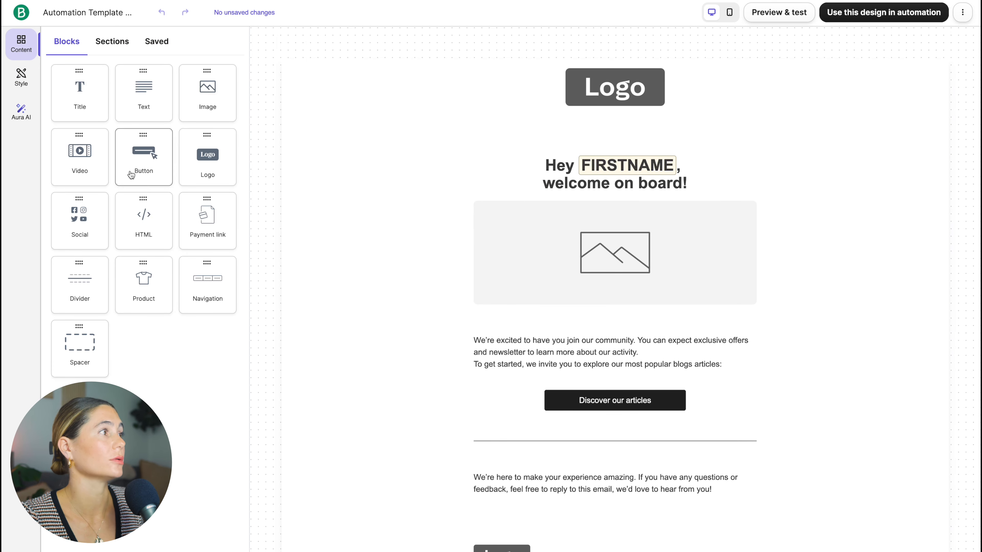
drag(151, 160, 596, 331)
click(21, 43)
drag(79, 155, 737, 507)
scroll(736, 507, down, 5)
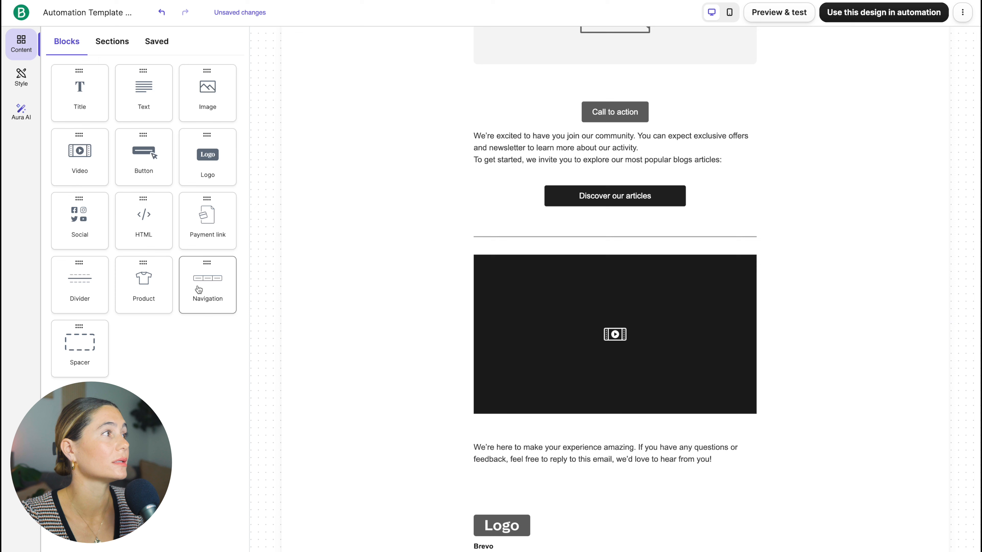
Try to add a social block near the footer and a product block below the video, dismissing the product block introduction
drag(88, 225, 564, 546)
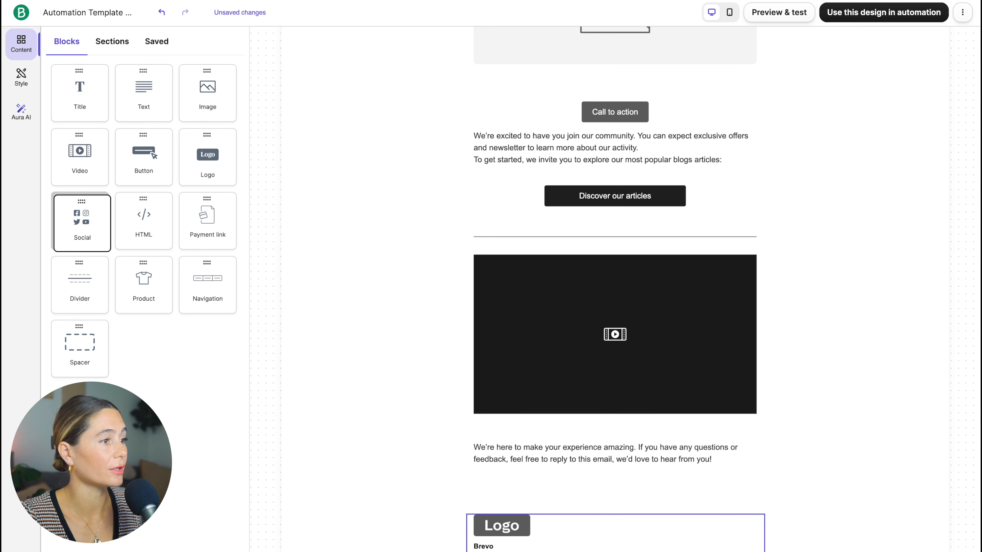
scroll(618, 343, down, 2)
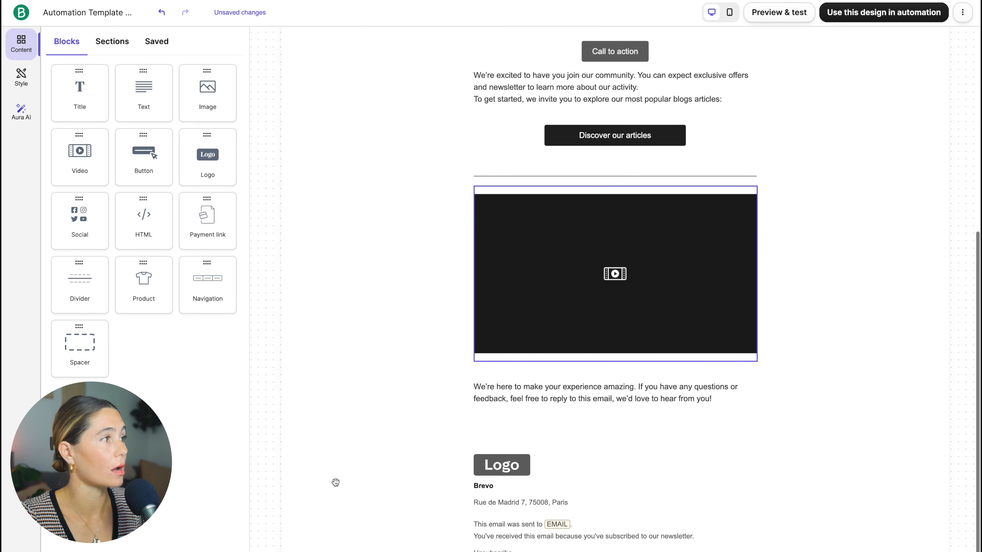
drag(151, 285, 621, 450)
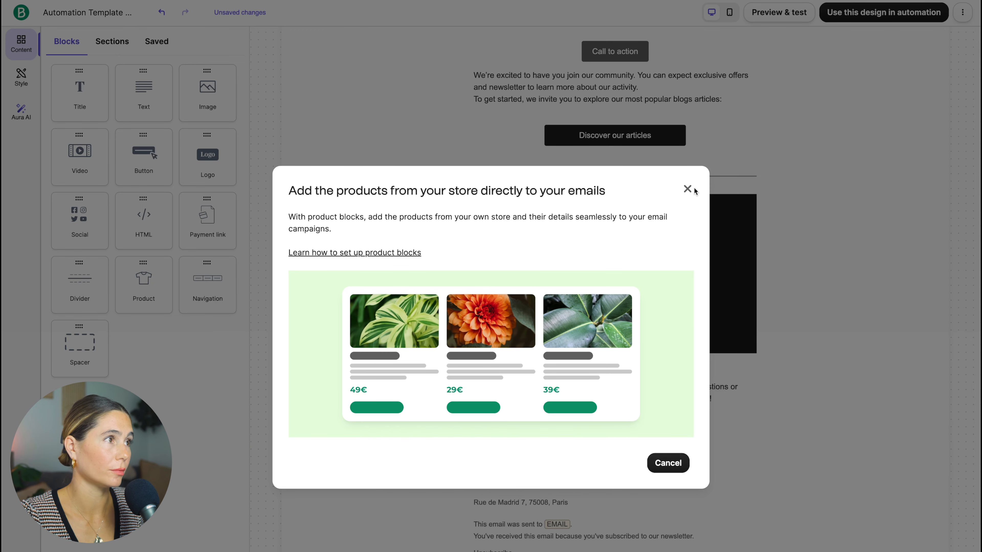
click(692, 189)
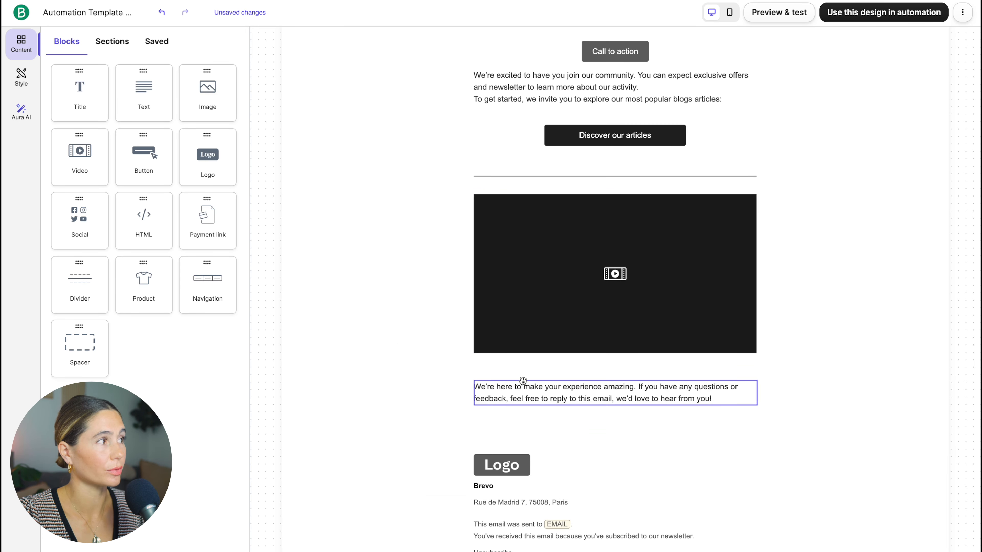
Check the email's mobile layout and use the design in the automation
scroll(588, 400, up, 8)
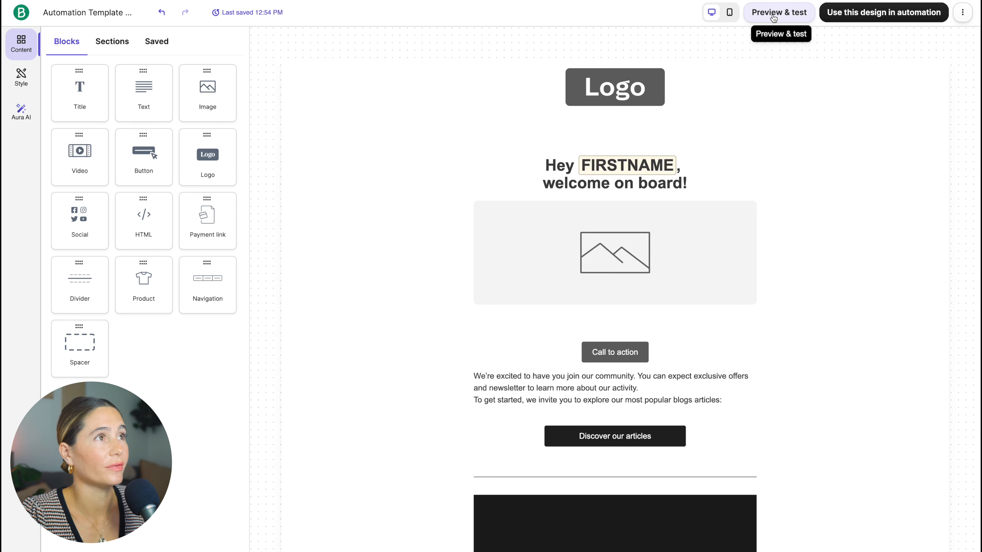
click(730, 12)
scroll(677, 168, down, 6)
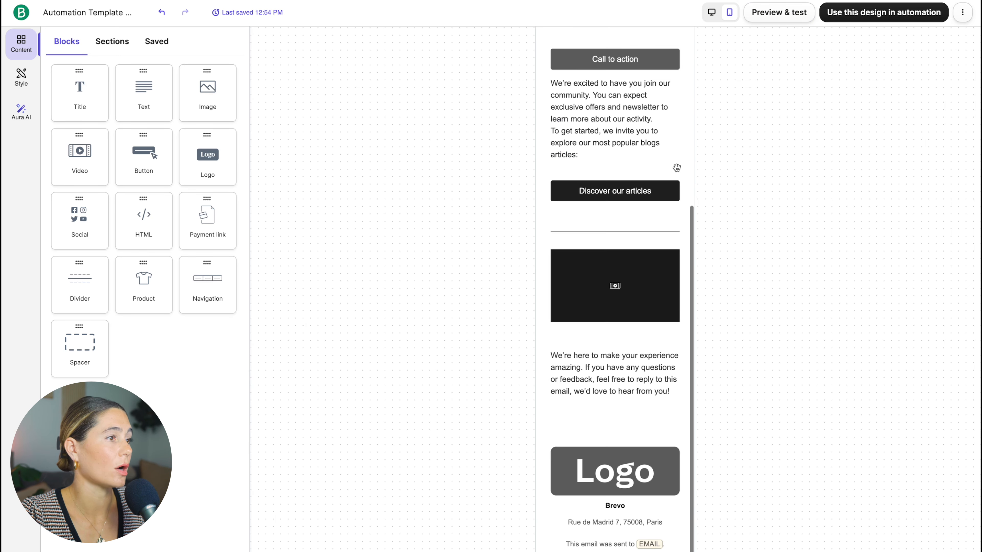
scroll(677, 167, up, 6)
click(895, 17)
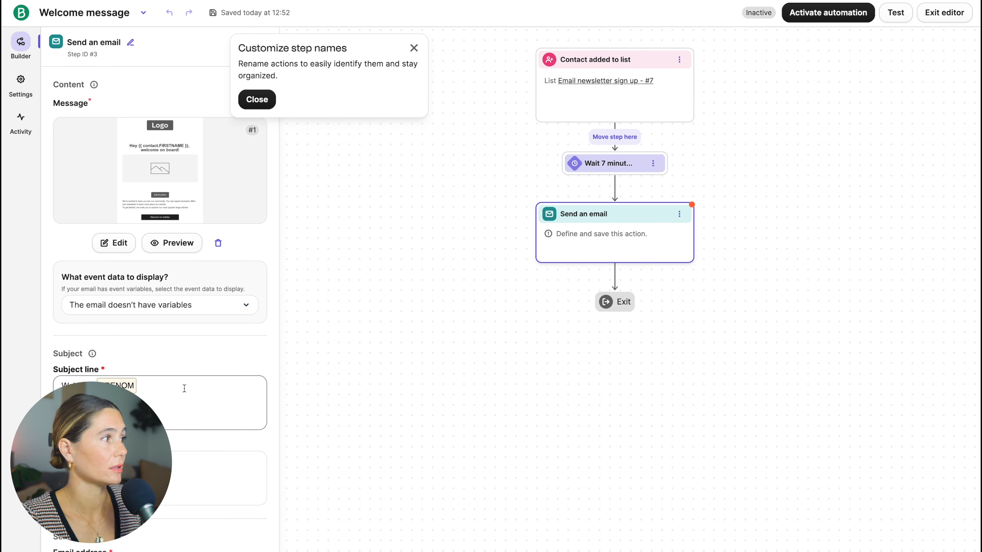
Rename the email step as "Send welcome email 1 (30% discount)" and dismiss the step-naming tip
click(130, 42)
drag(153, 43, 99, 43)
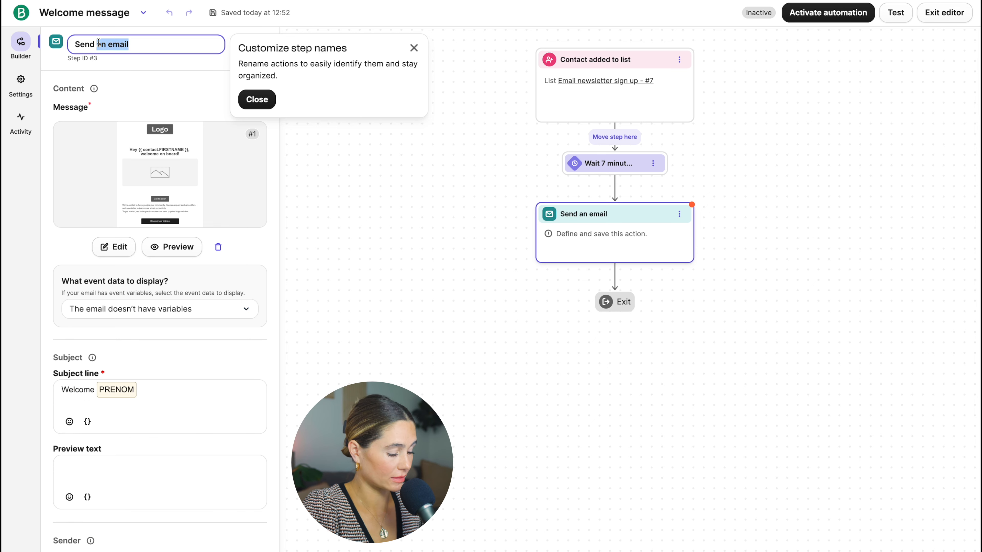
text(welcome)
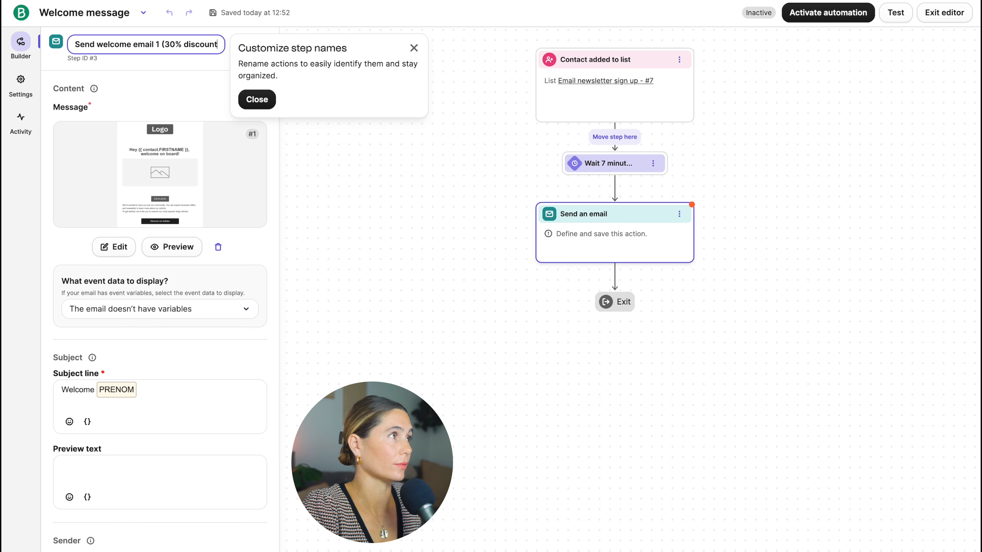
scroll(155, 193, down, 4)
scroll(154, 193, up, 4)
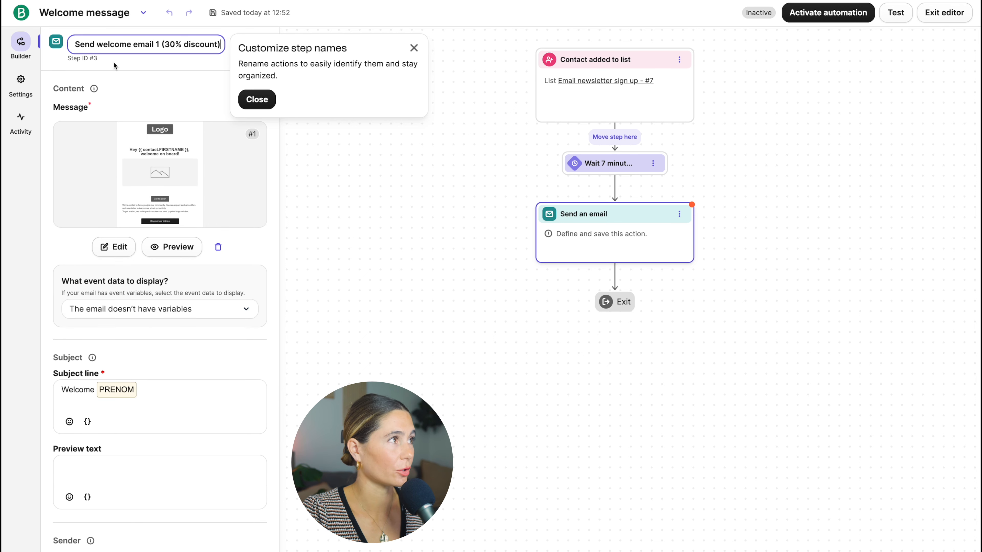
click(414, 48)
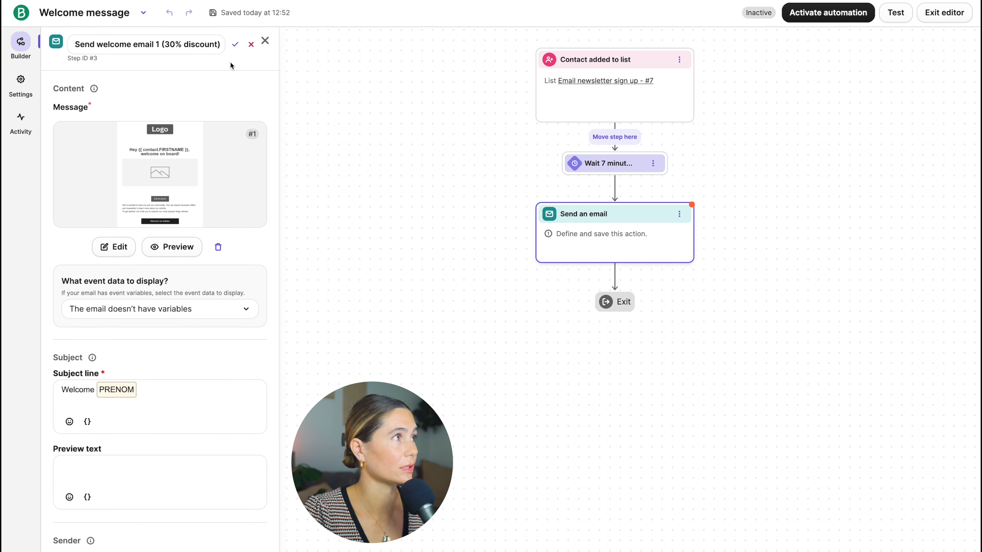
click(235, 44)
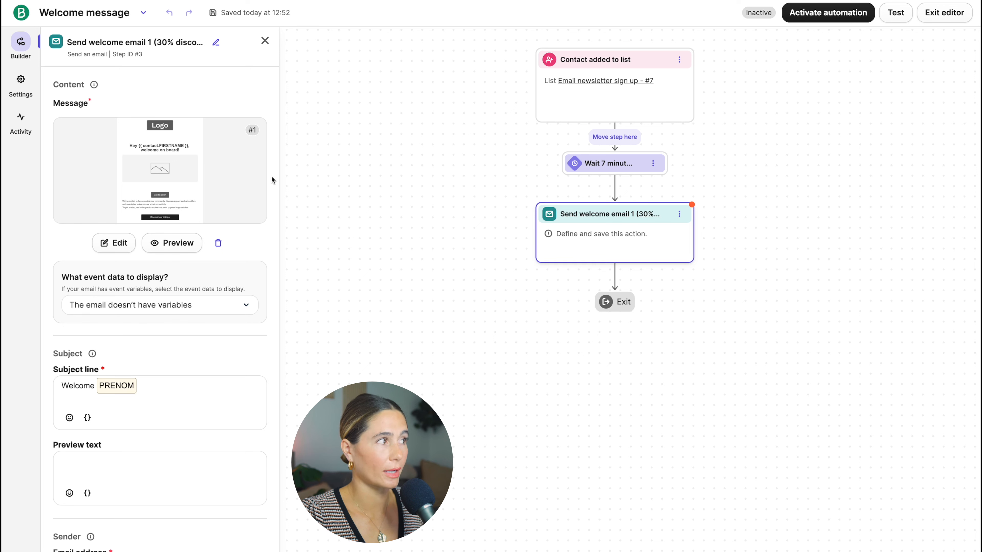
Review the email step's subject line, preview text and sender fields
click(73, 383)
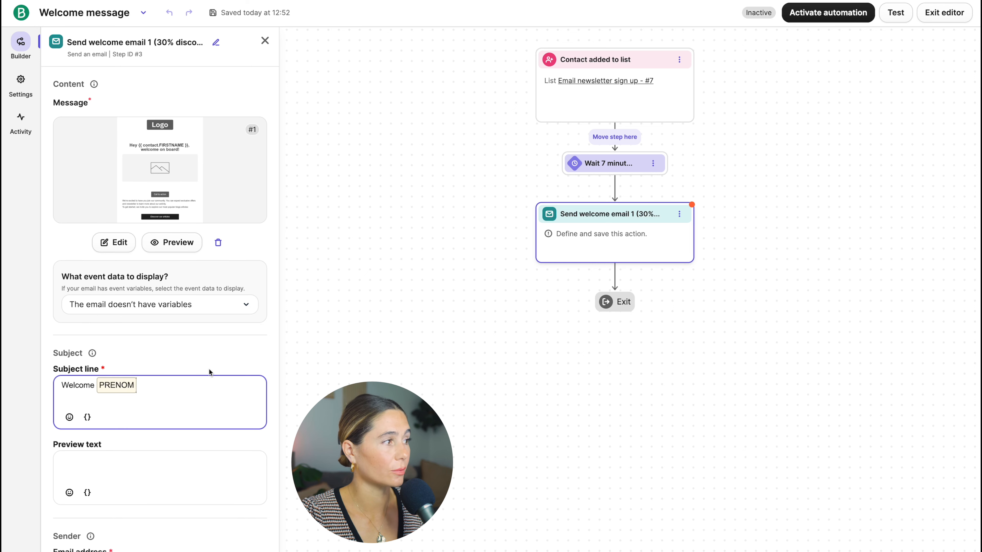
scroll(193, 376, down, 2)
click(195, 387)
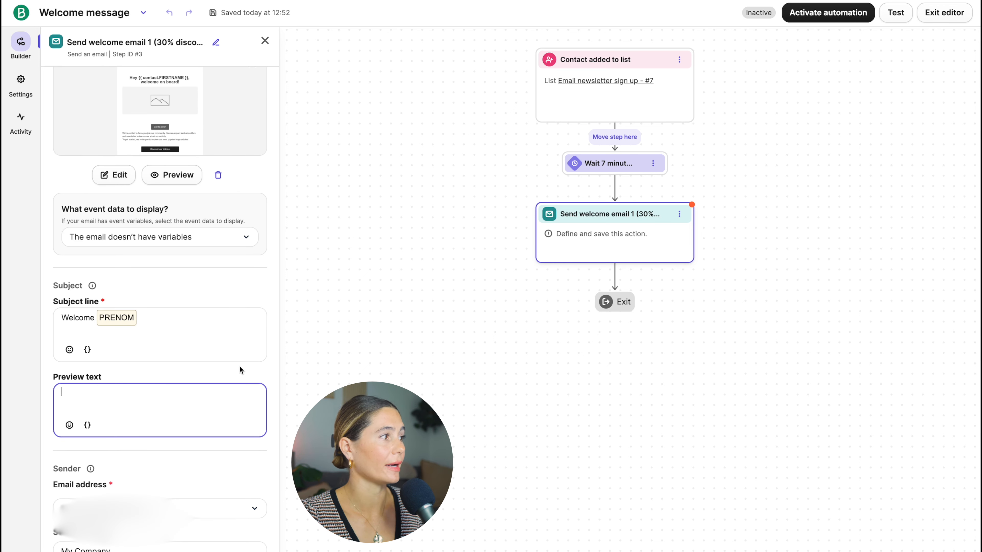
scroll(240, 365, down, 2)
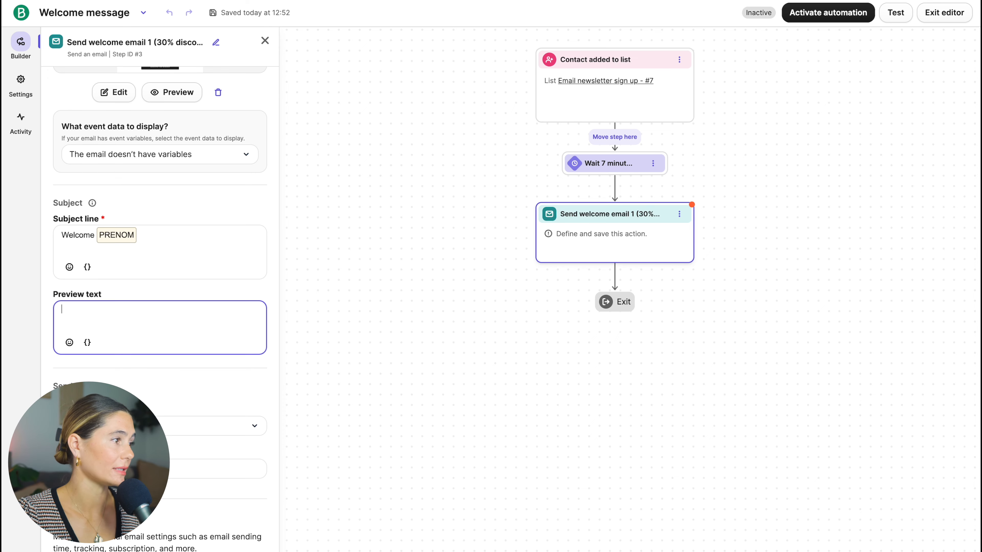